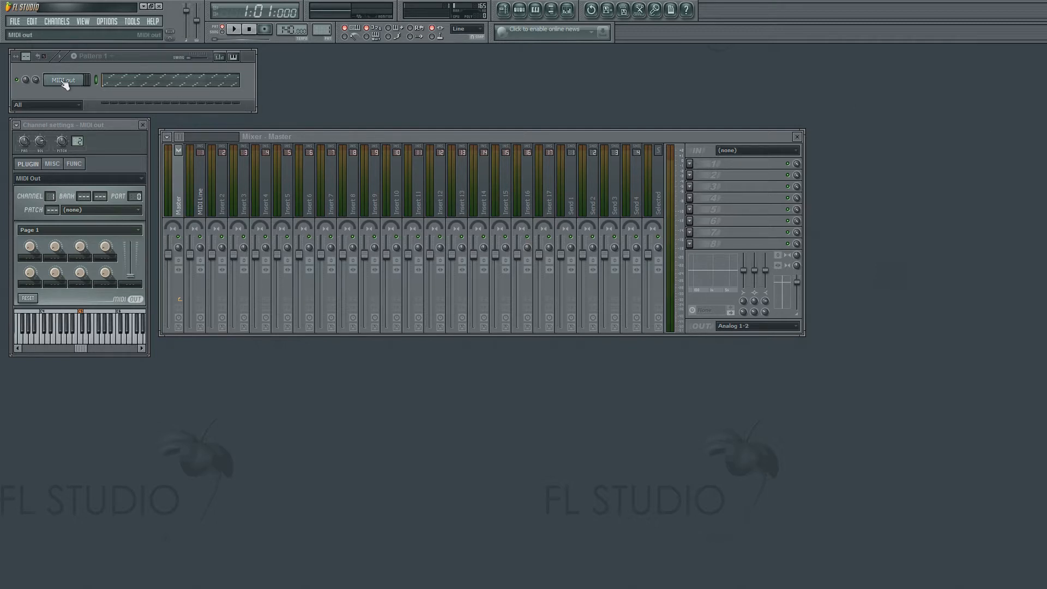
Review the MIDI out channel's note pattern in the piano roll and close it again
{"action": "left_click", "coordinate": [125, 85]}
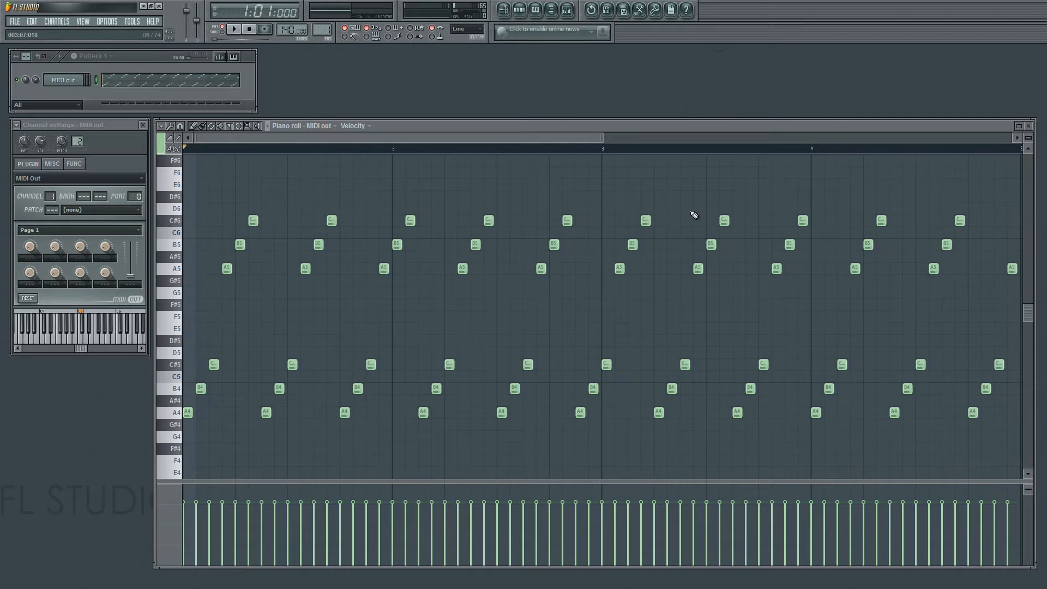
{"action": "left_click", "coordinate": [1029, 126]}
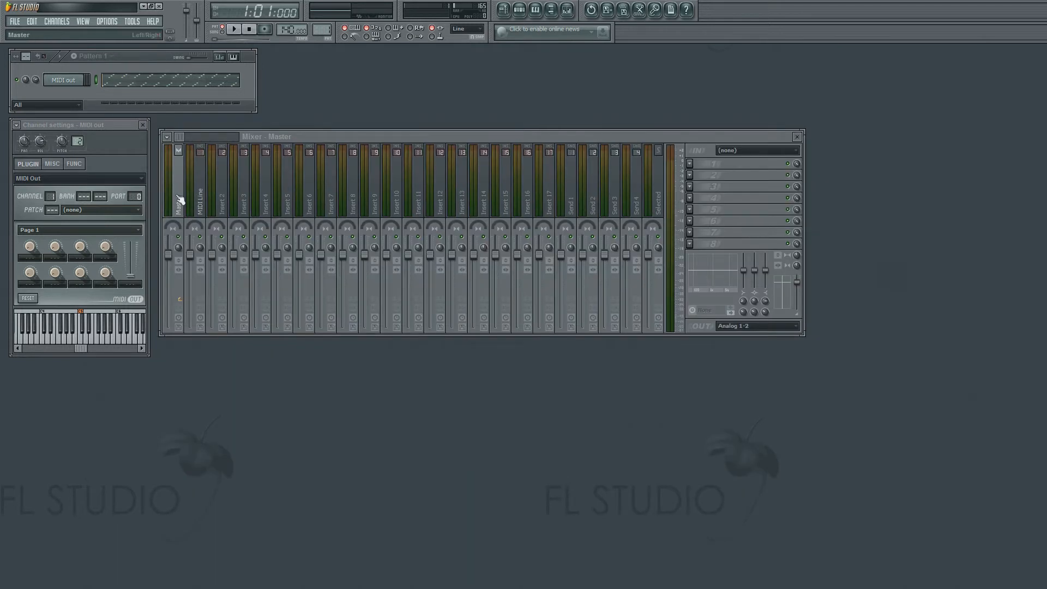
Load Patcher into the first effect slot of the Master mixer track and nudge its window slightly downward
{"action": "left_click", "coordinate": [688, 164]}
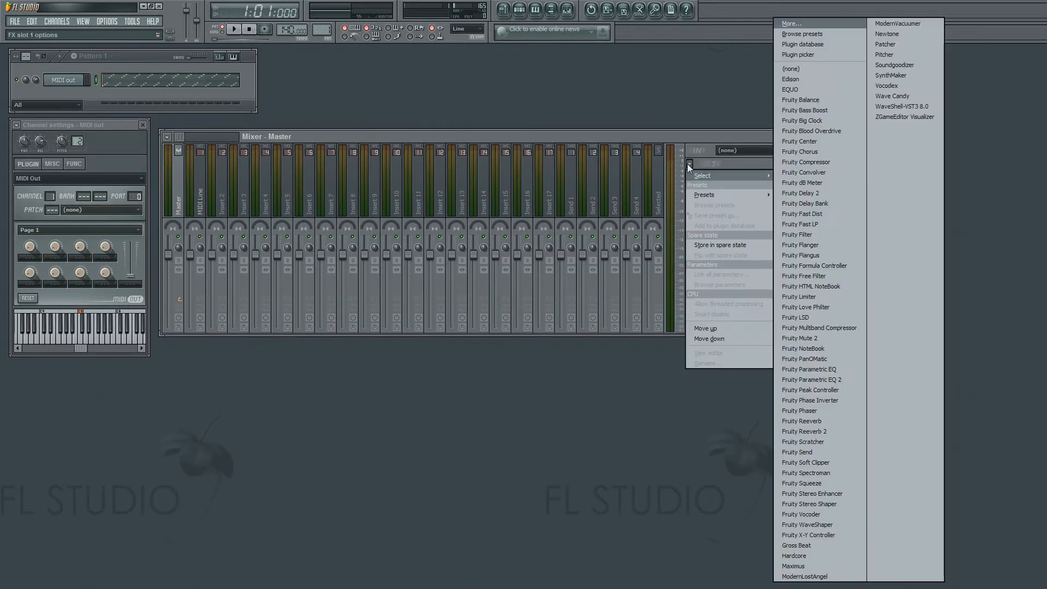
{"action": "left_click", "coordinate": [890, 45]}
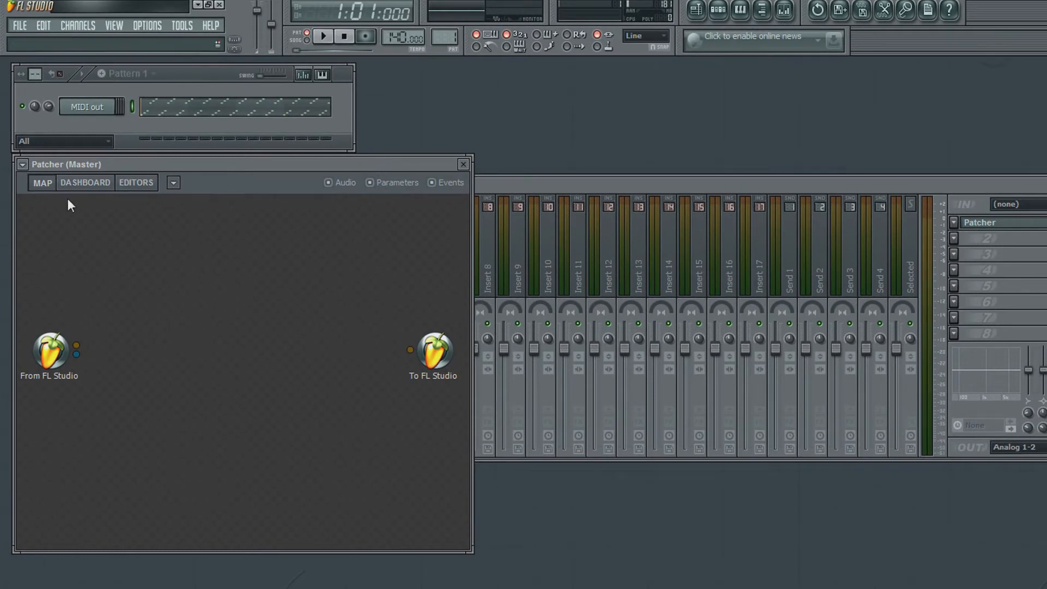
{"action": "left_click_drag", "start_coordinate": [137, 164], "coordinate": [136, 168]}
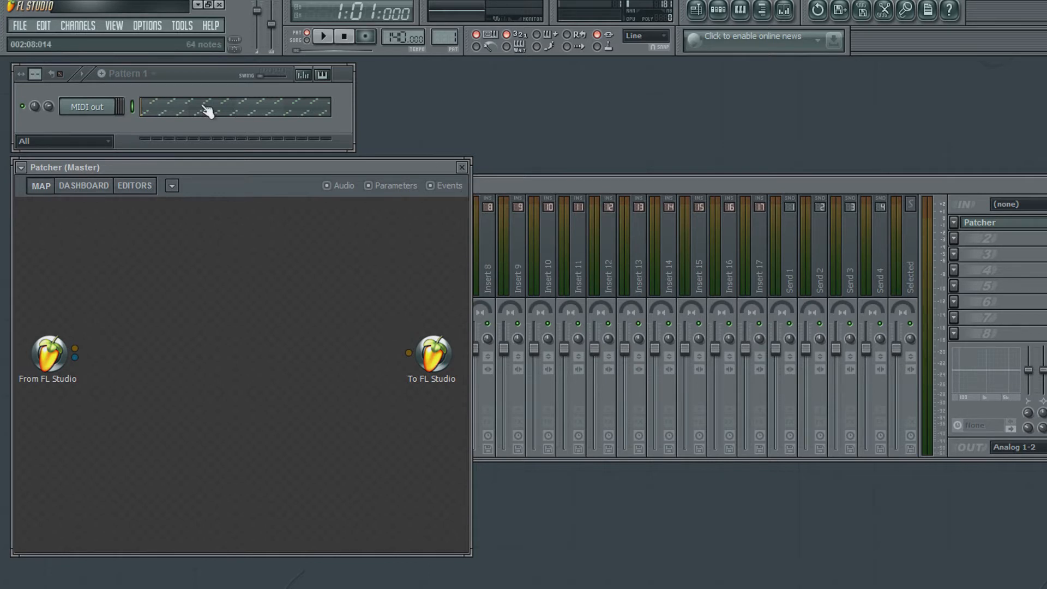
Check the MIDI out channel's port, and in Patcher switch the event outputs of From FL Studio from Notes to MIDI port 0
{"action": "left_click", "coordinate": [88, 106]}
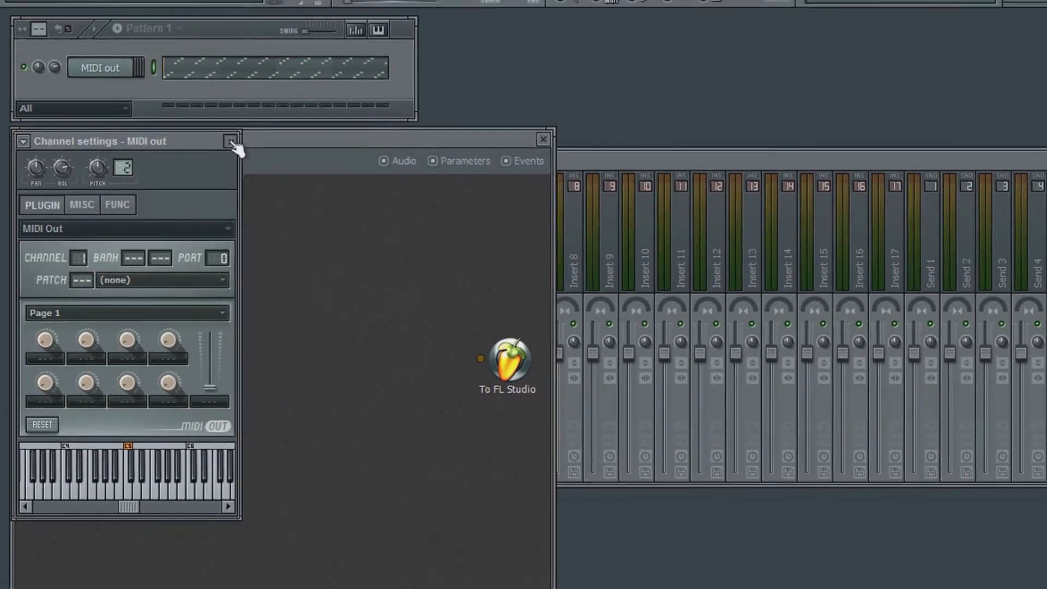
{"action": "left_click", "coordinate": [230, 142]}
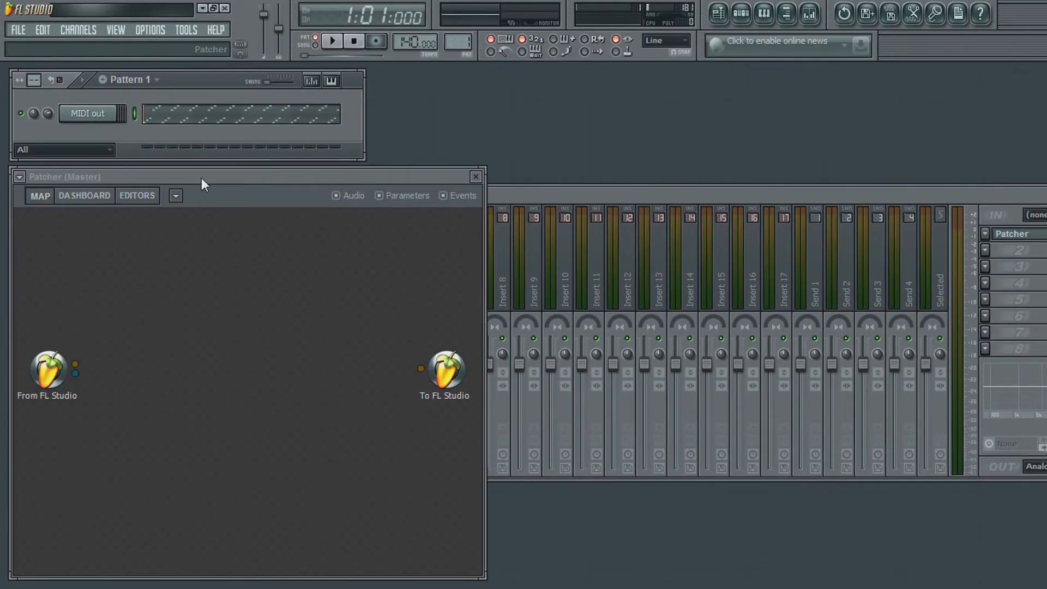
{"action": "right_click", "coordinate": [52, 372]}
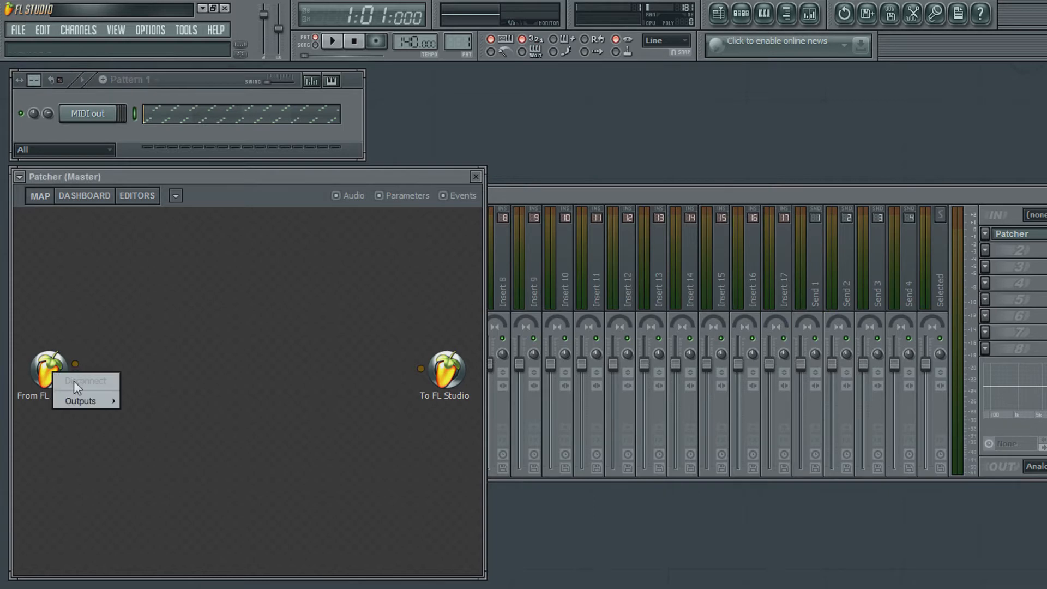
{"action": "mouse_move", "coordinate": [84, 403]}
{"action": "mouse_move", "coordinate": [132, 417]}
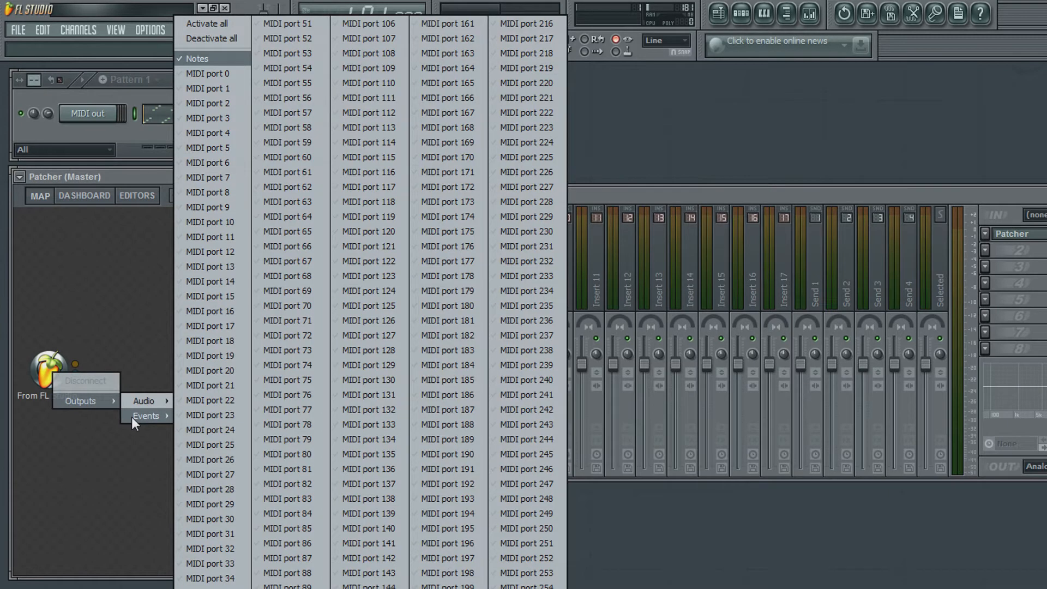
{"action": "left_click", "coordinate": [205, 74]}
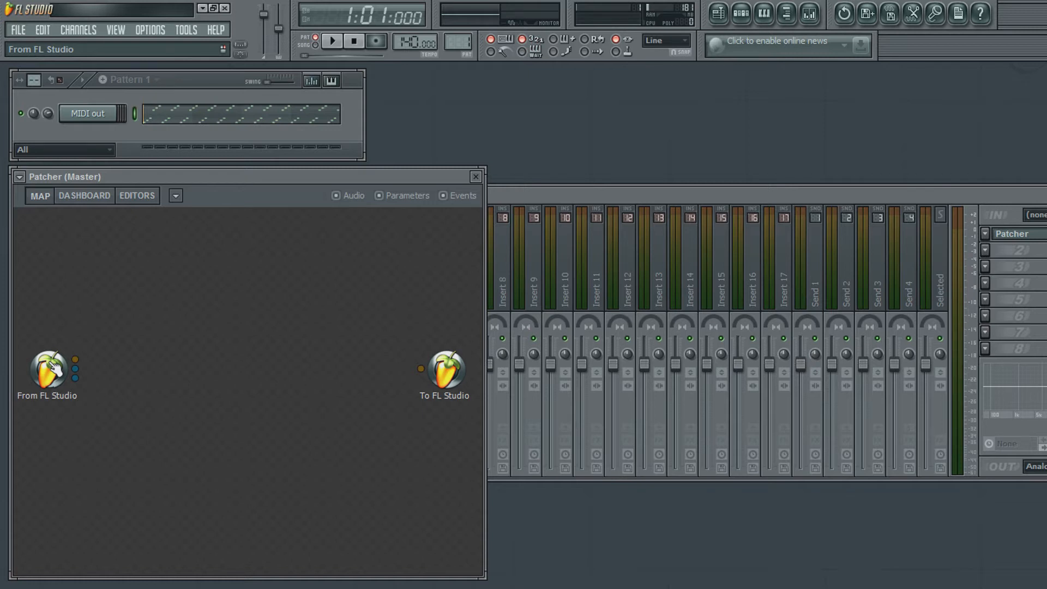
{"action": "right_click", "coordinate": [52, 369]}
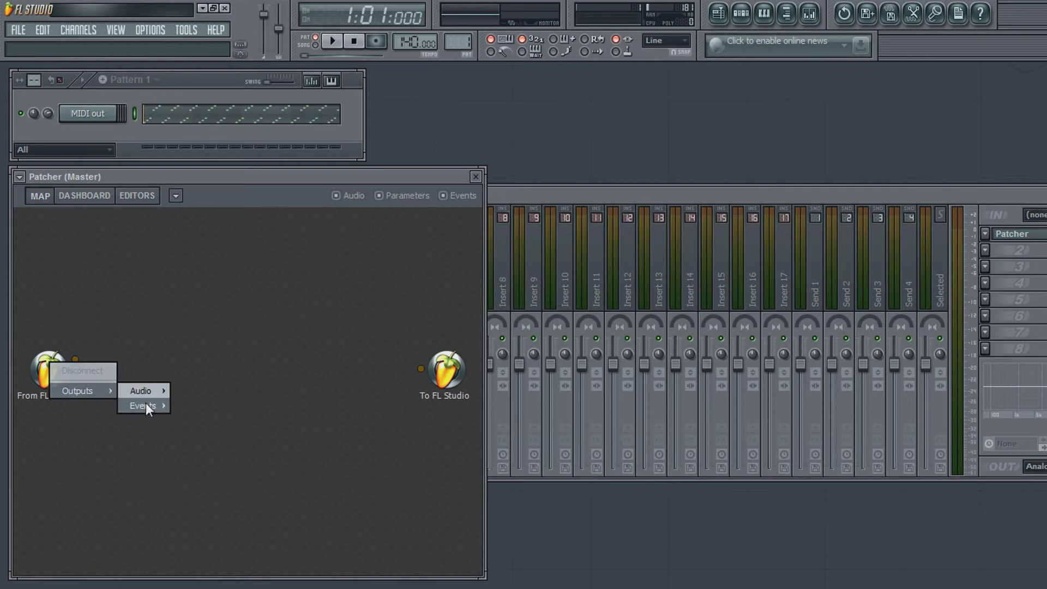
{"action": "mouse_move", "coordinate": [146, 403]}
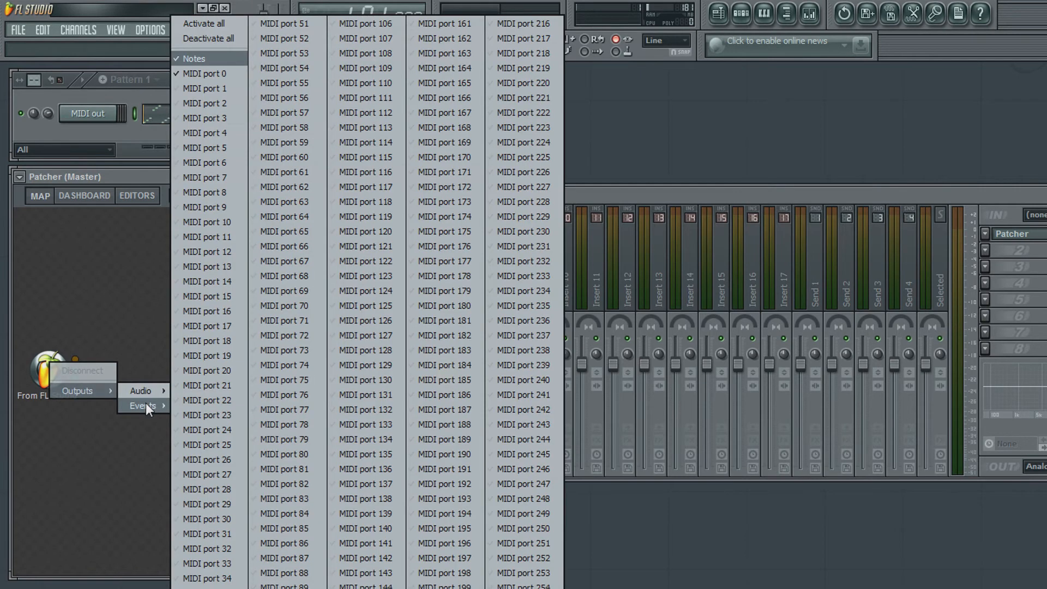
{"action": "left_click", "coordinate": [213, 57]}
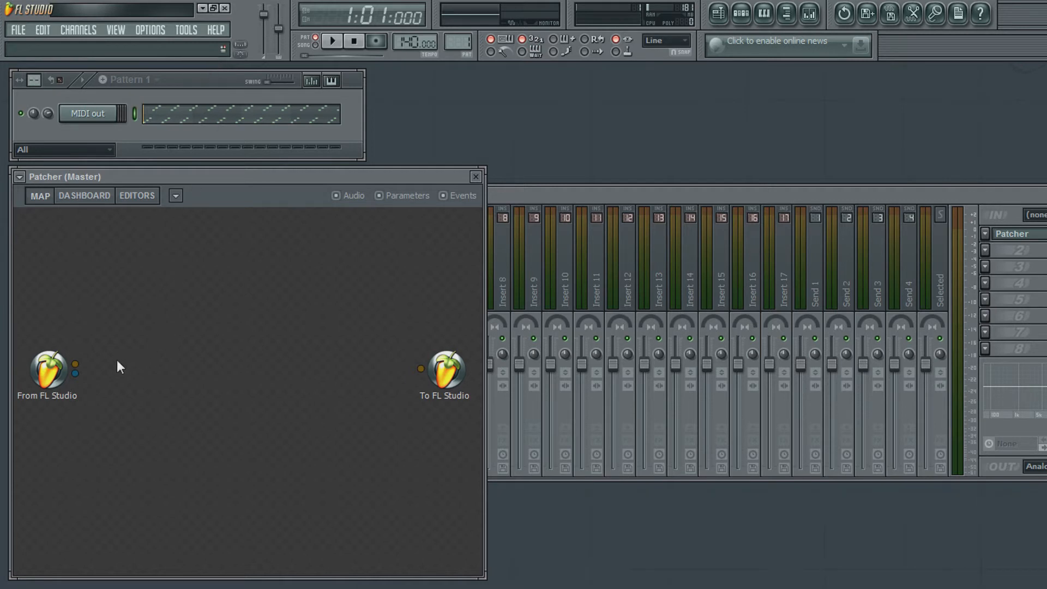
Add the Sawer generator to the Patcher map, place it near the upper middle, and connect the From FL Studio event output to it
{"action": "right_click", "coordinate": [131, 228]}
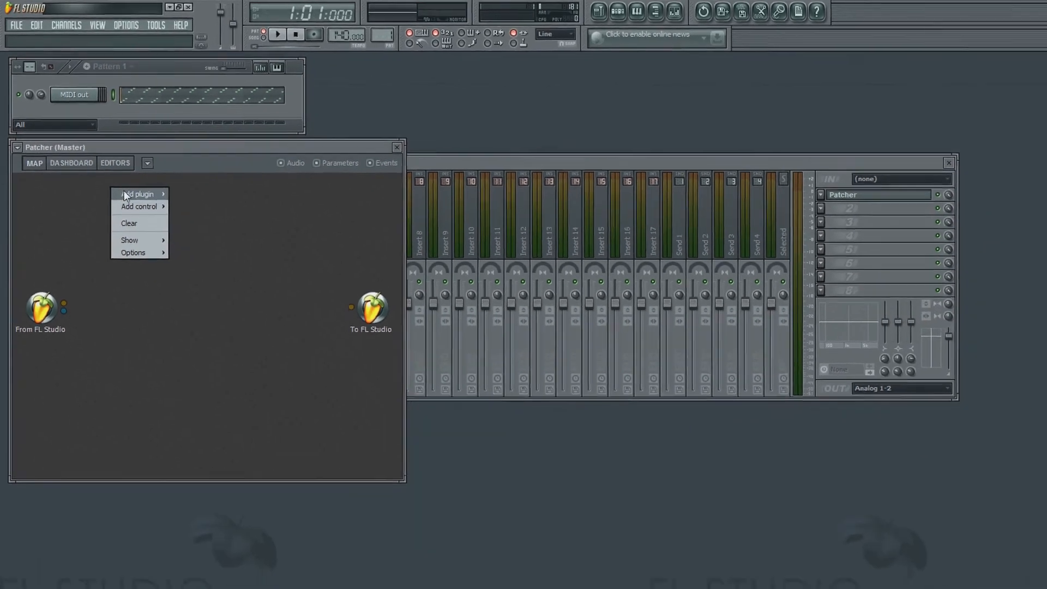
{"action": "mouse_move", "coordinate": [148, 233]}
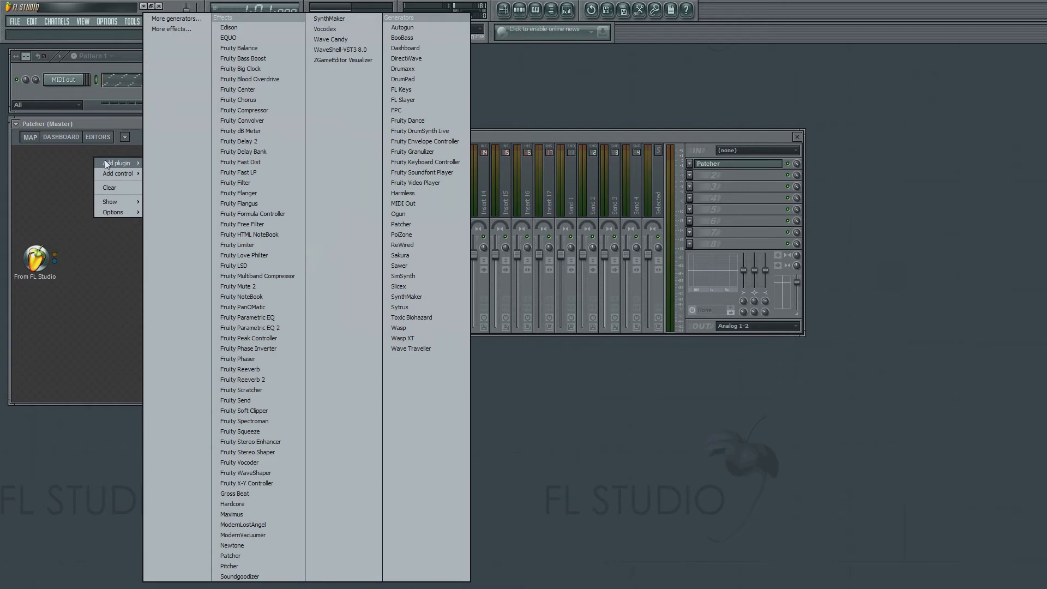
{"action": "left_click", "coordinate": [402, 269]}
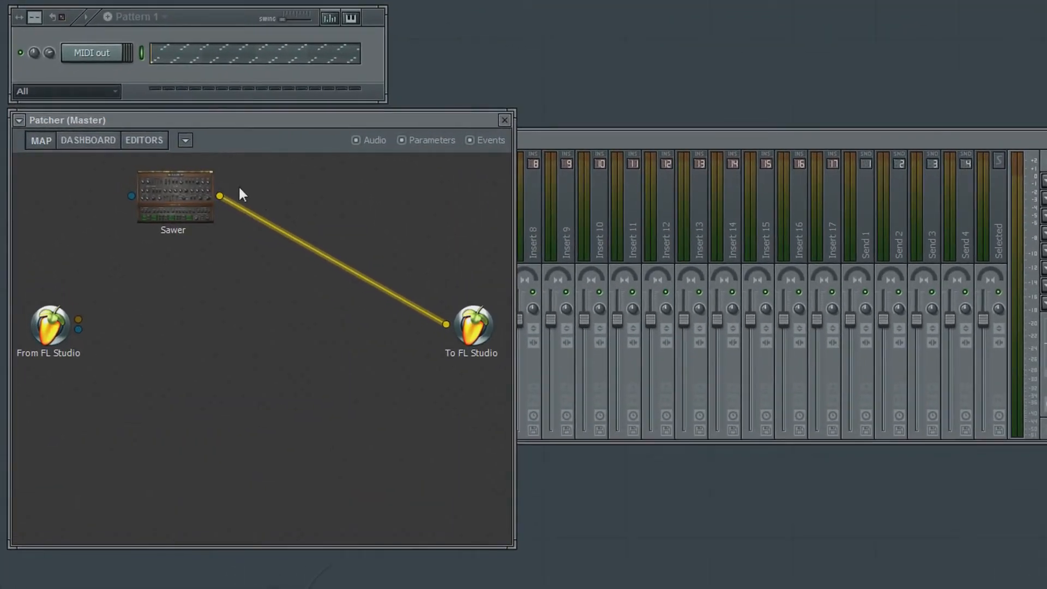
{"action": "left_click_drag", "start_coordinate": [185, 203], "coordinate": [267, 194]}
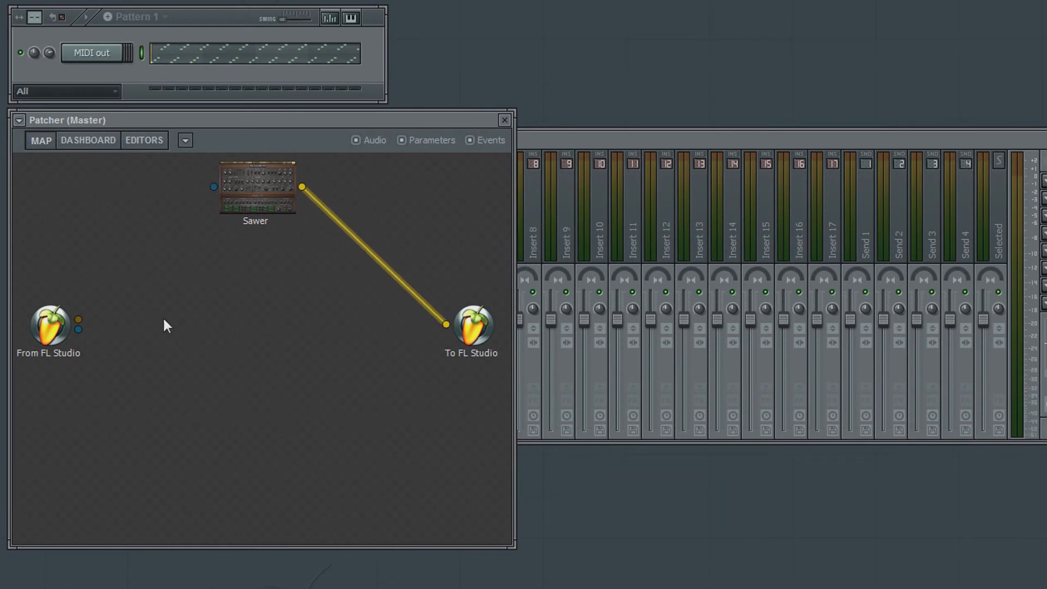
{"action": "left_click_drag", "start_coordinate": [78, 329], "coordinate": [214, 185]}
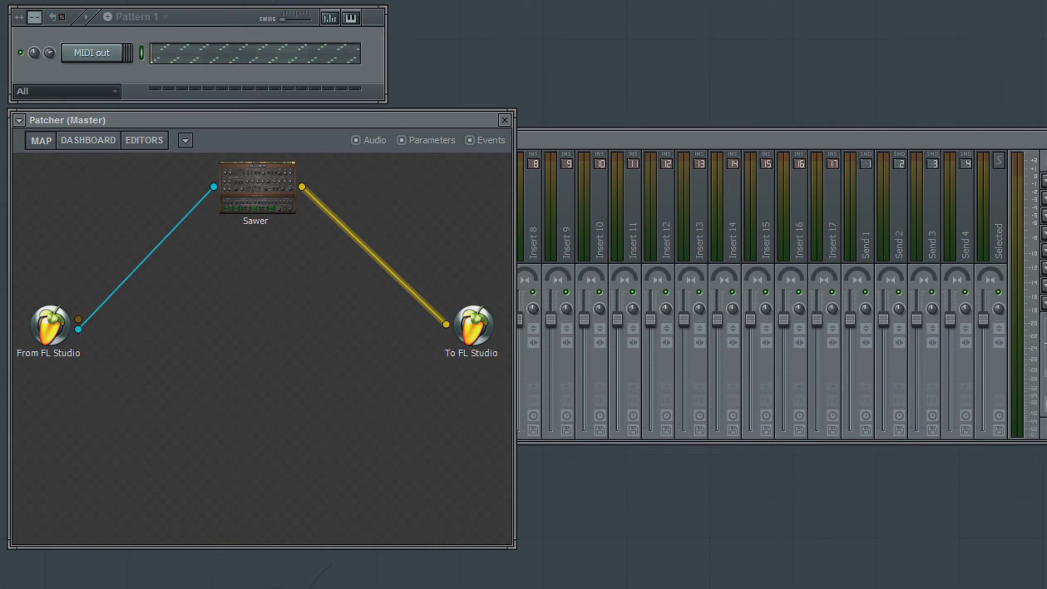
Play the pattern, load the FG Just Add Distortion preset in Sawer, return to the Patcher map and stop playback
{"action": "key", "text": "space"}
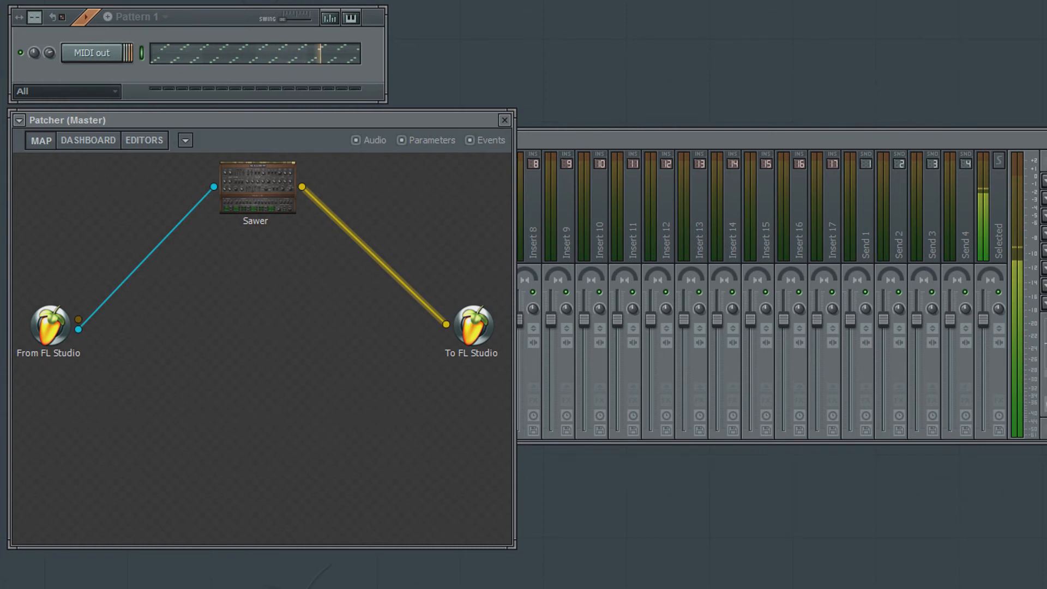
{"action": "left_click_drag", "start_coordinate": [273, 203], "coordinate": [272, 214]}
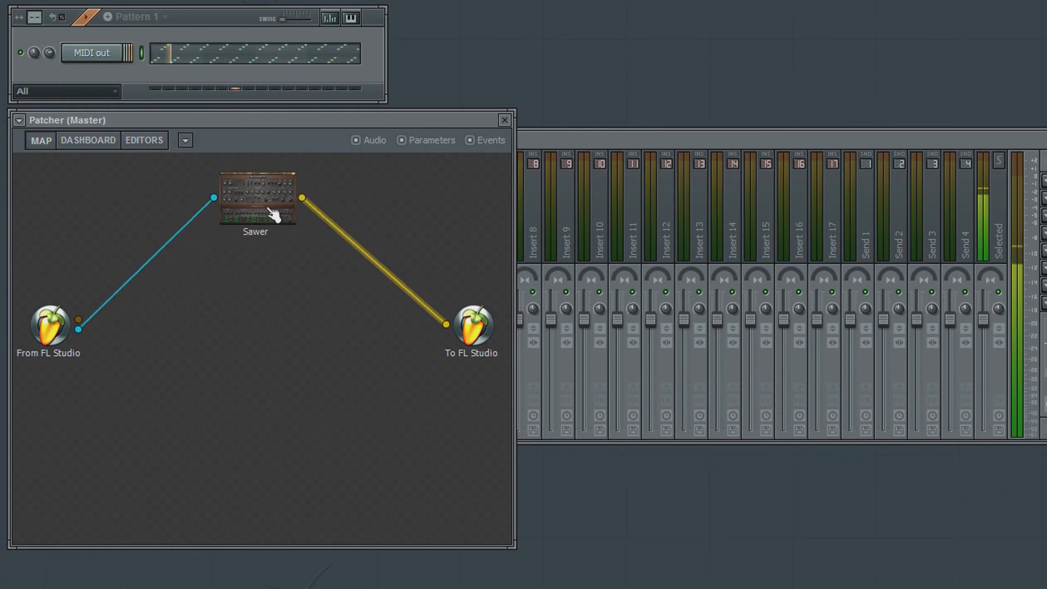
{"action": "double_click", "coordinate": [272, 214]}
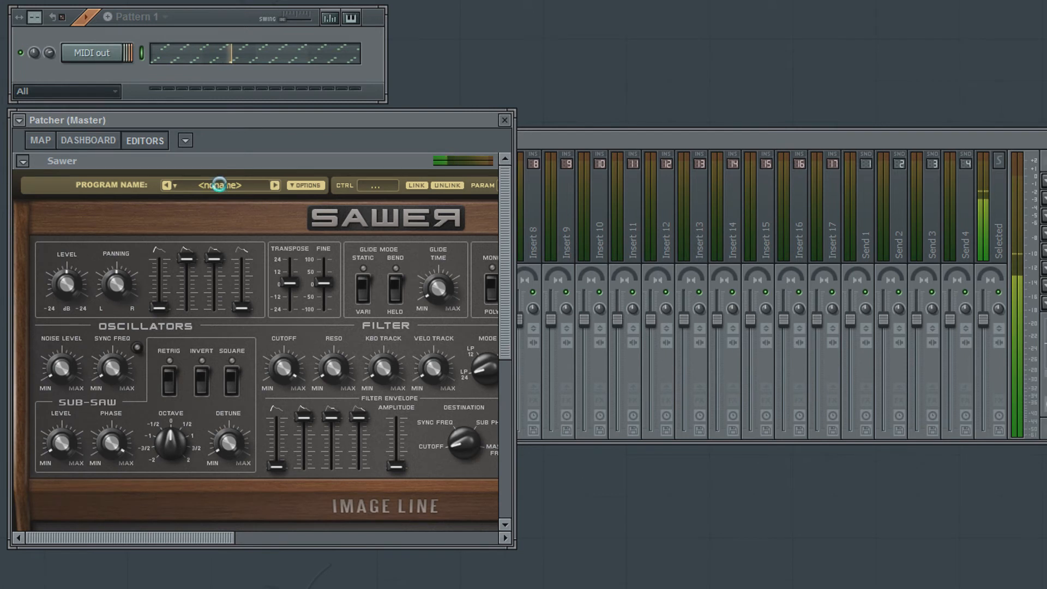
{"action": "left_click", "coordinate": [220, 184]}
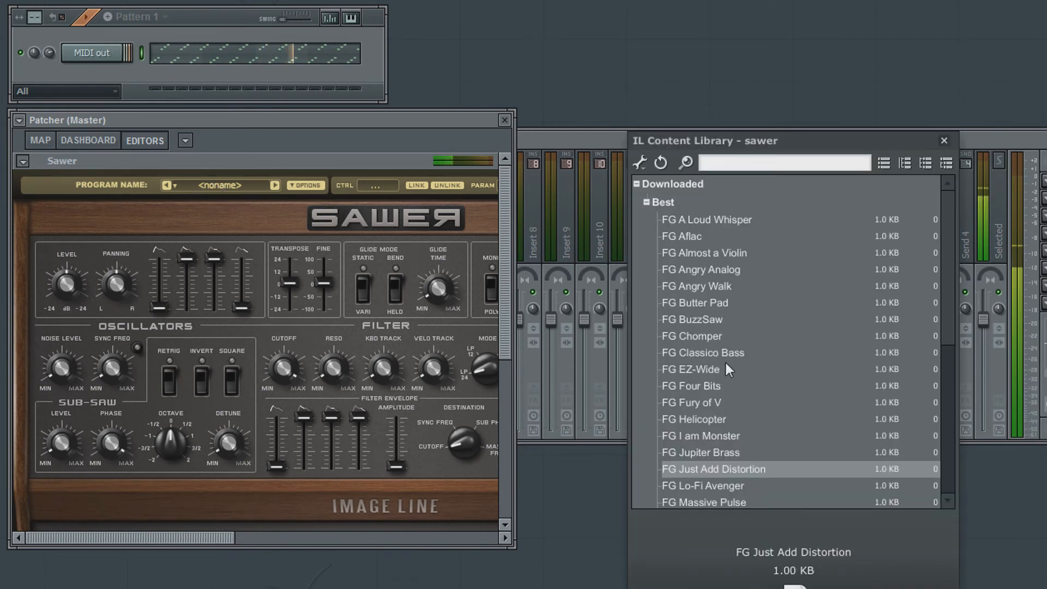
{"action": "double_click", "coordinate": [717, 470]}
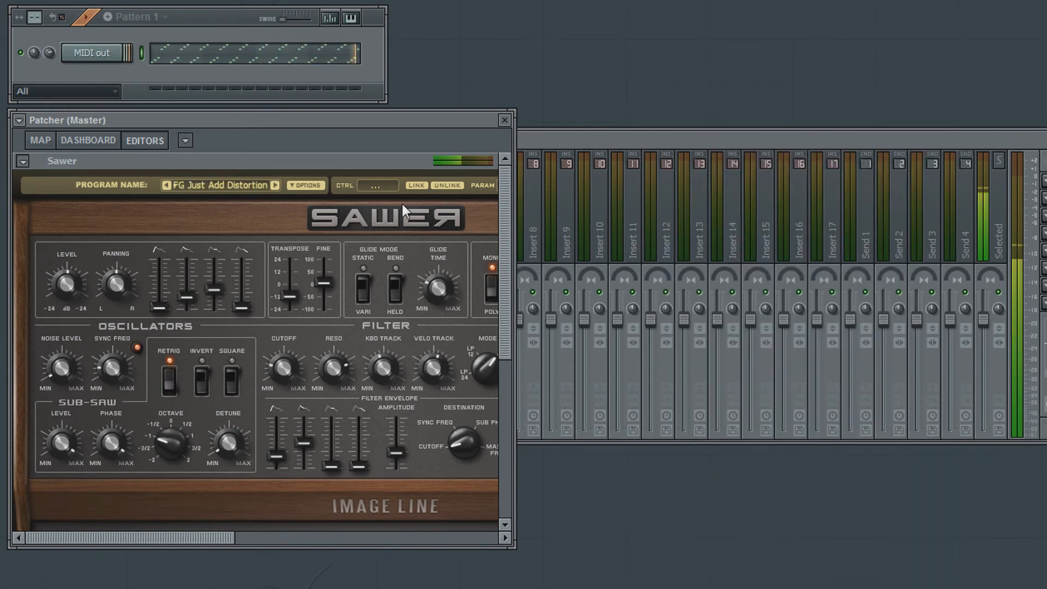
{"action": "left_click", "coordinate": [42, 141]}
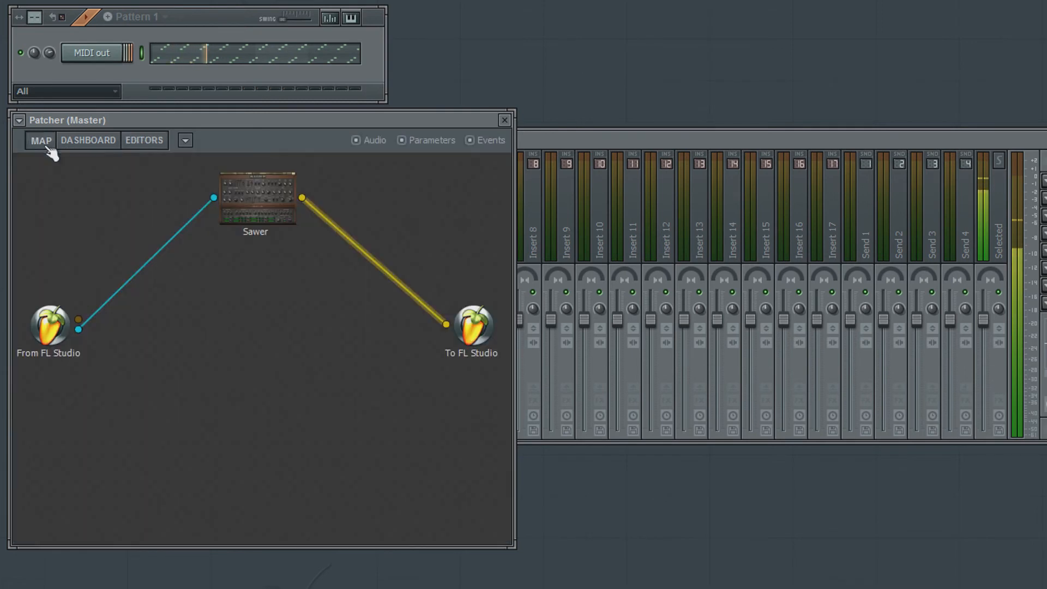
{"action": "key", "text": "space"}
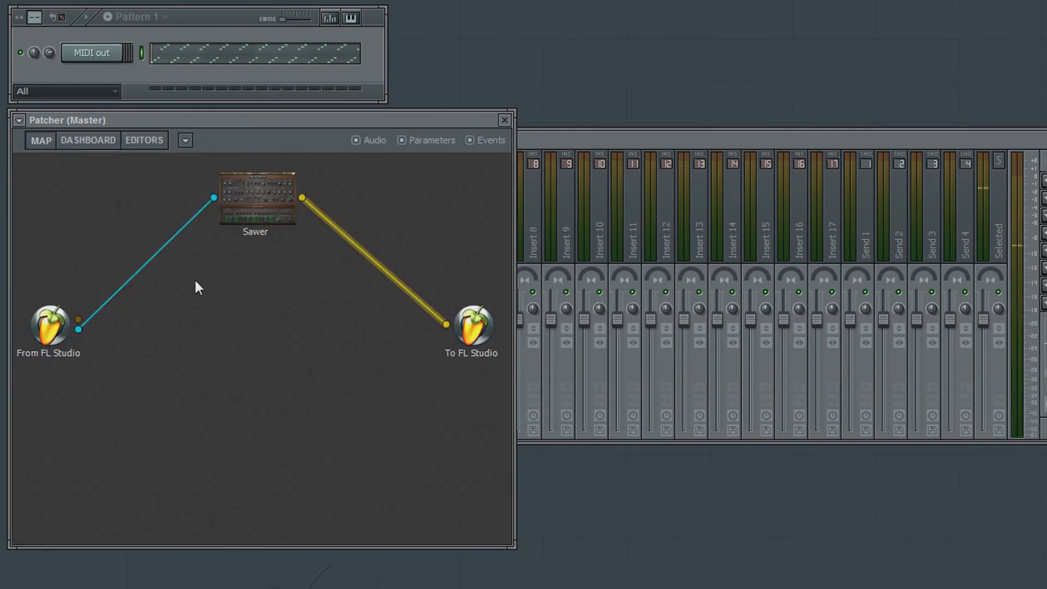
Add the PoiZone generator below Sawer, connecting its event input to From FL Studio and its audio output to To FL Studio
{"action": "right_click", "coordinate": [194, 279]}
{"action": "mouse_move", "coordinate": [219, 288]}
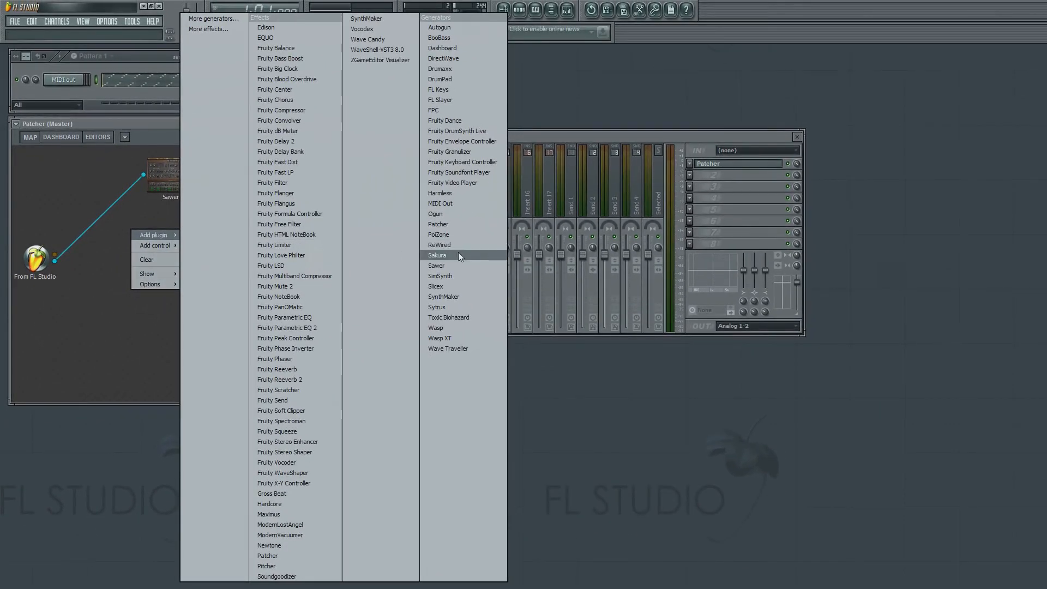
{"action": "left_click", "coordinate": [456, 234]}
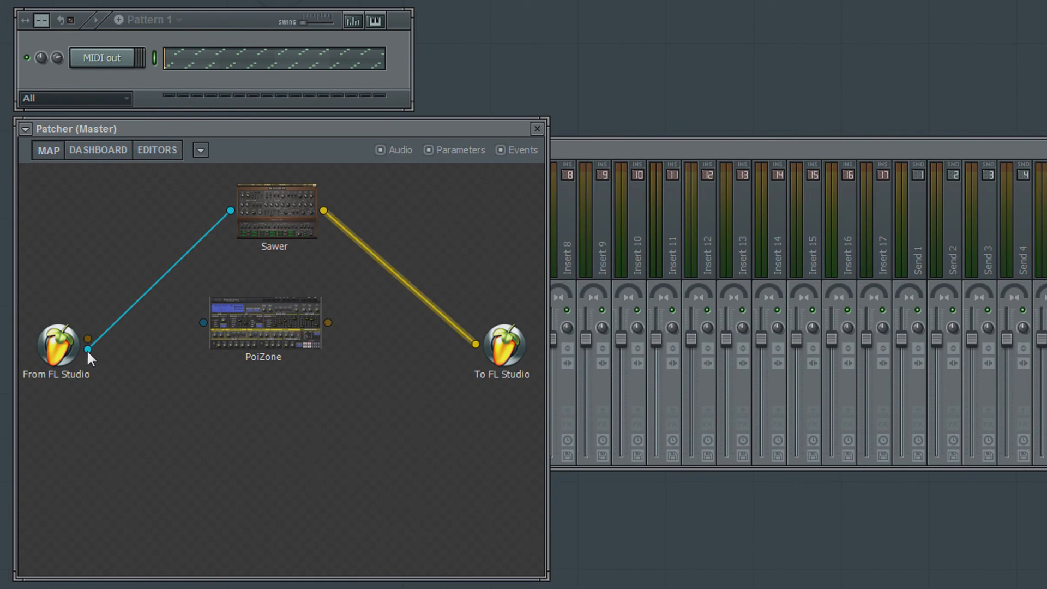
{"action": "left_click_drag", "start_coordinate": [75, 312], "coordinate": [144, 311]}
{"action": "left_click_drag", "start_coordinate": [171, 343], "coordinate": [203, 322]}
{"action": "left_click_drag", "start_coordinate": [278, 355], "coordinate": [289, 377]}
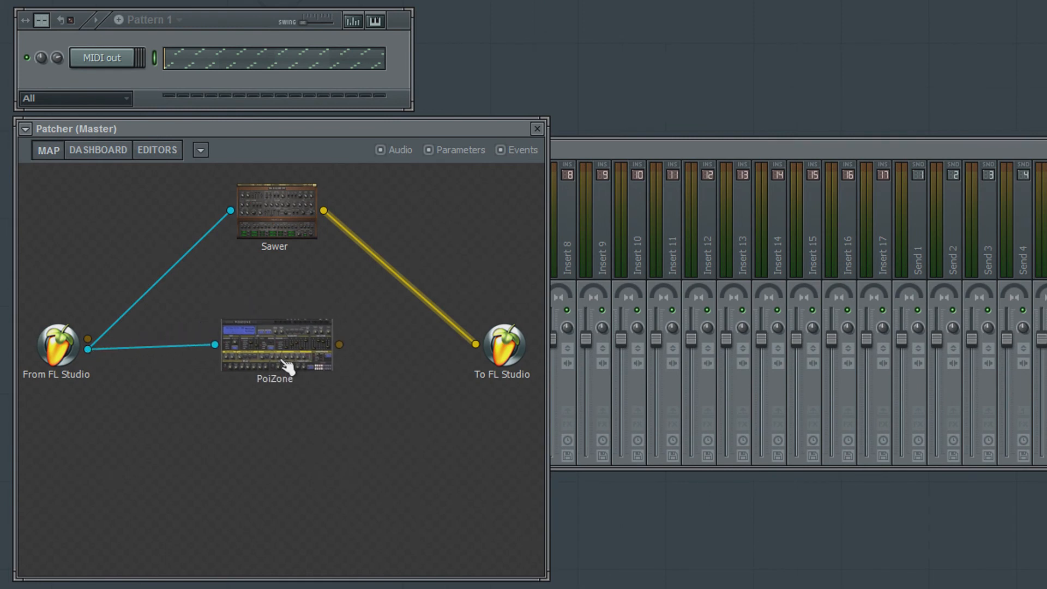
{"action": "left_click_drag", "start_coordinate": [339, 345], "coordinate": [476, 345]}
{"action": "left_click_drag", "start_coordinate": [284, 365], "coordinate": [272, 373]}
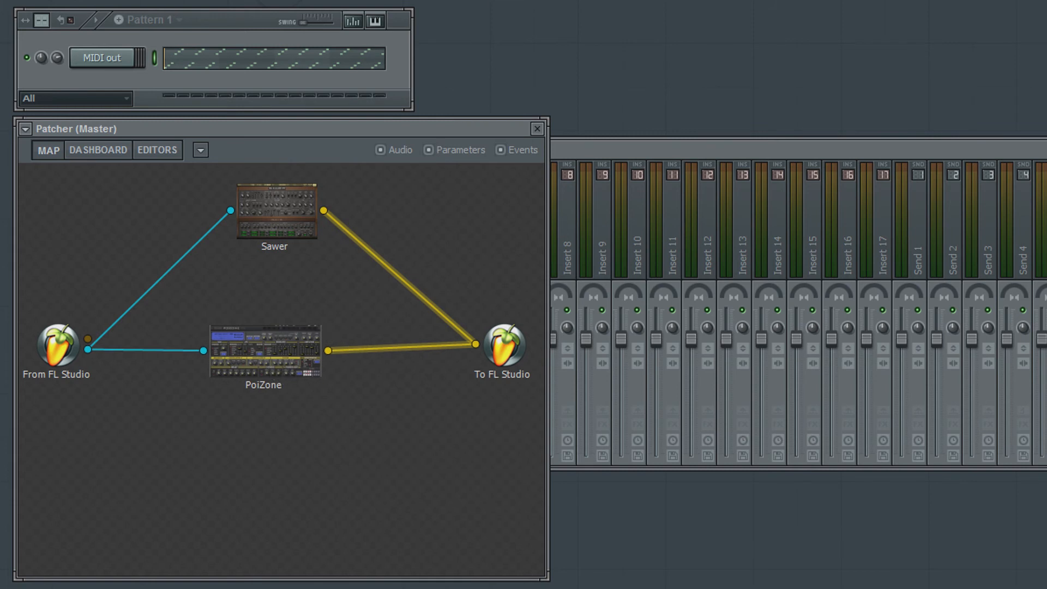
With the pattern playing, audition PoiZone's ARP Rototiller TC and ARP Ozrical TC presets, load ARP Heavy ToTc and return to the Patcher map
{"action": "key", "text": "space"}
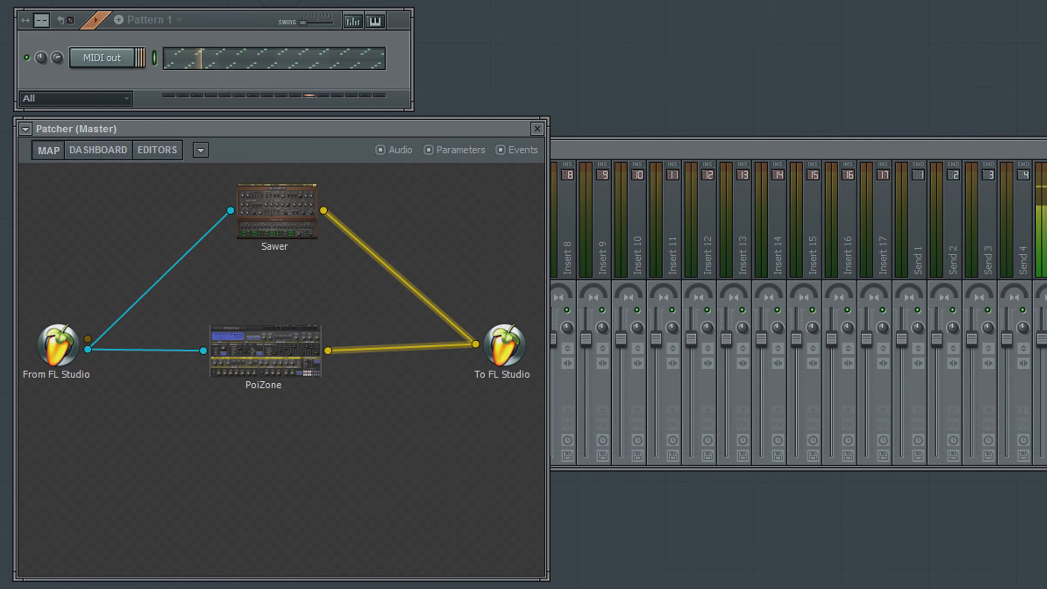
{"action": "double_click", "coordinate": [260, 373]}
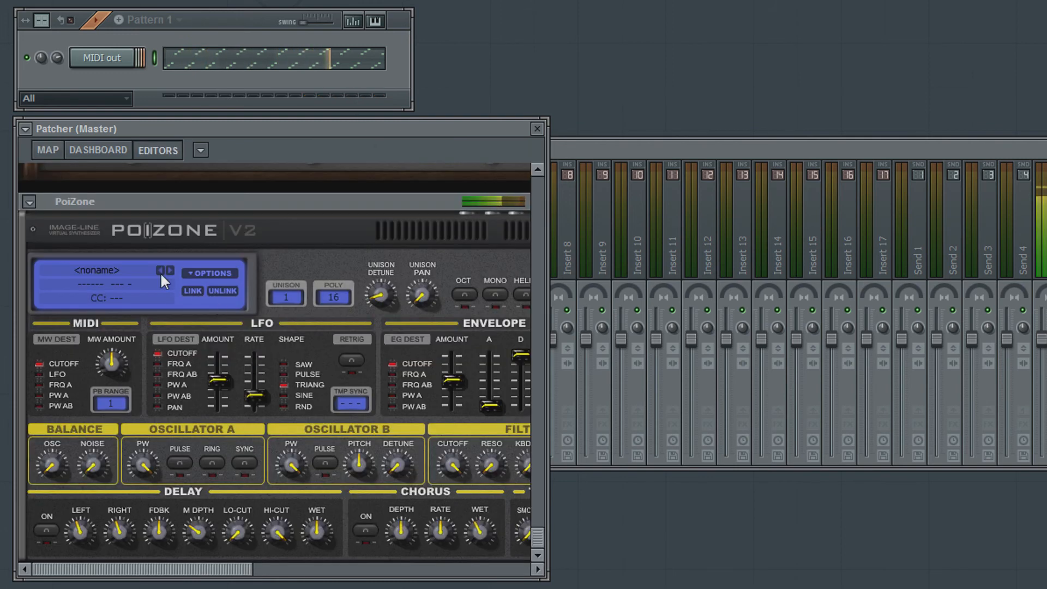
{"action": "left_click", "coordinate": [100, 271]}
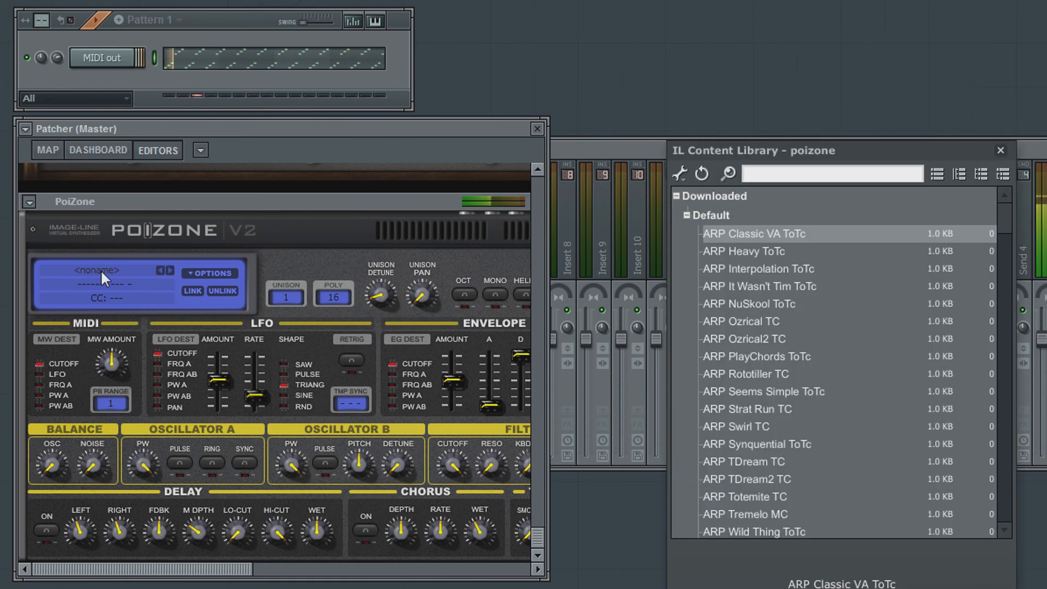
{"action": "left_click", "coordinate": [728, 368]}
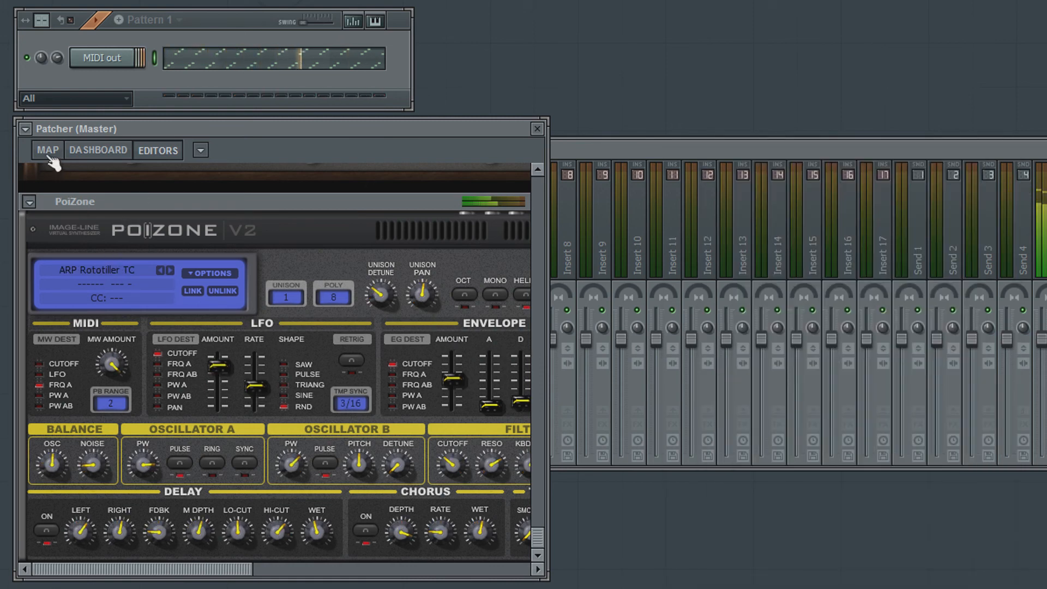
{"action": "left_click", "coordinate": [93, 266]}
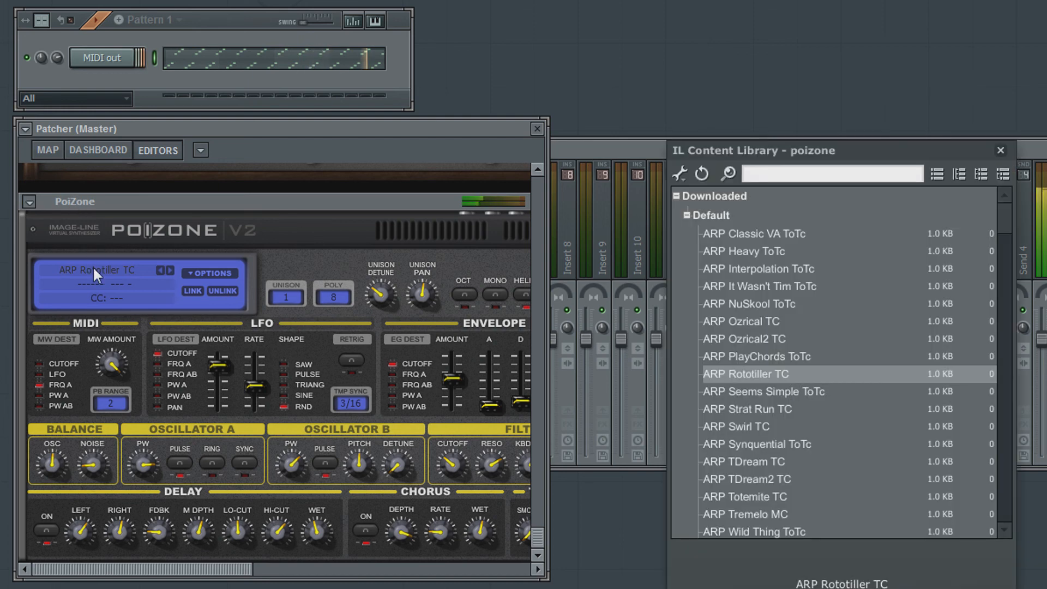
{"action": "left_click", "coordinate": [765, 319]}
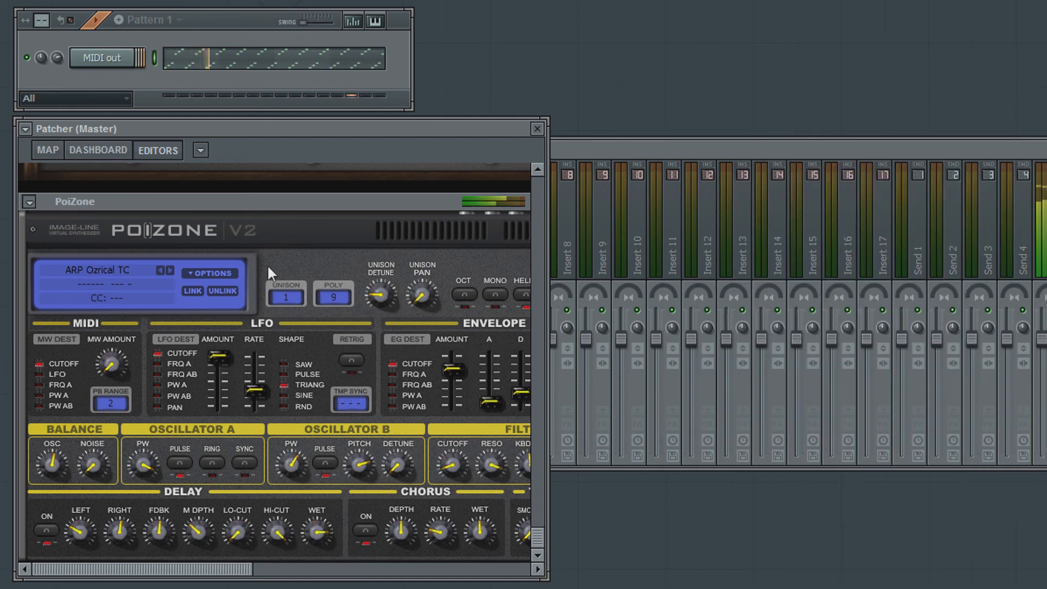
{"action": "left_click", "coordinate": [87, 269]}
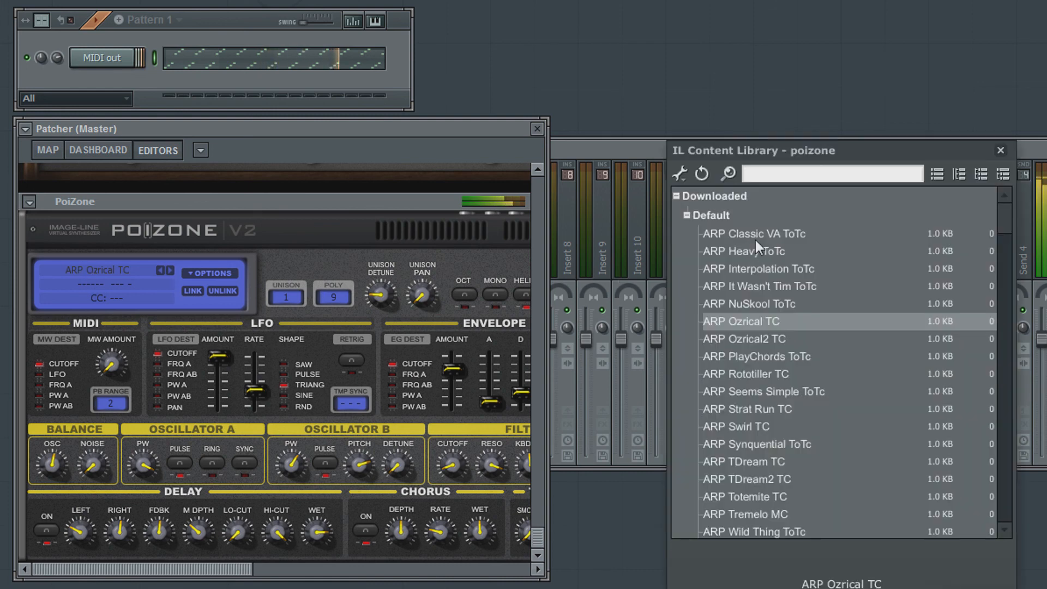
{"action": "left_click", "coordinate": [766, 253]}
{"action": "double_click", "coordinate": [767, 254]}
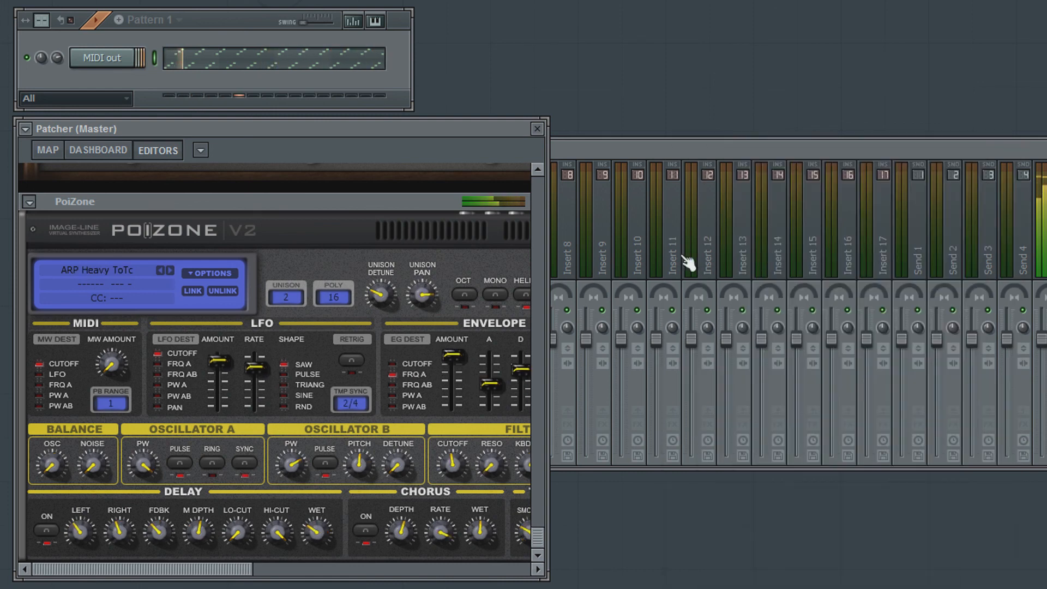
{"action": "left_click", "coordinate": [54, 158]}
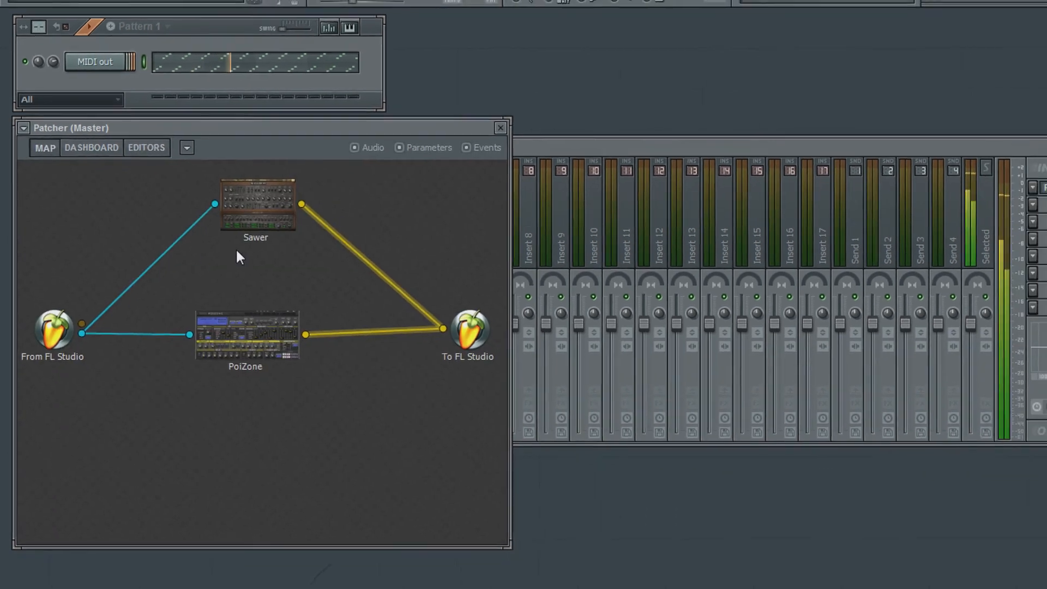